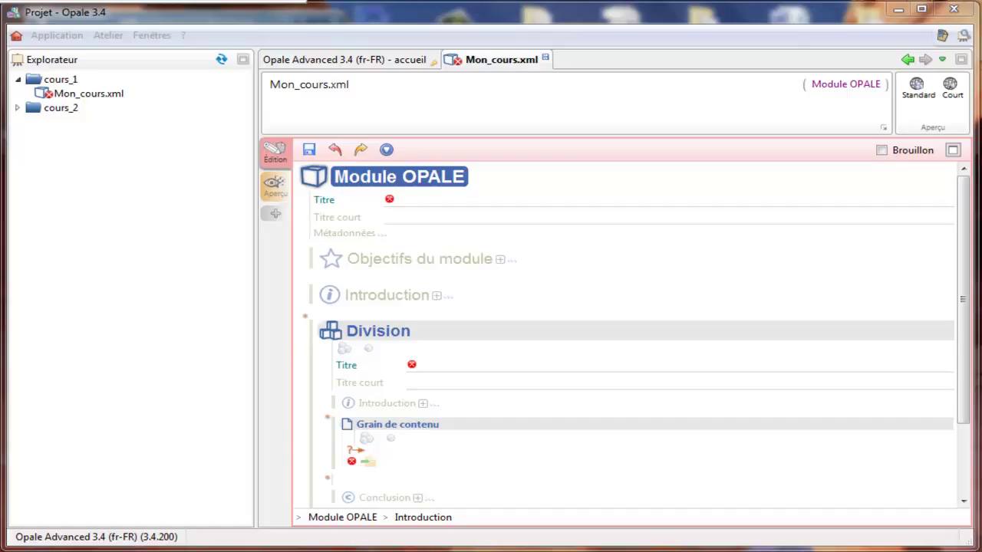
Step: Expand the Mon_cours.xml editor to fill the window and enable the Brouillon scratch area, ready for text entry
click(953, 151)
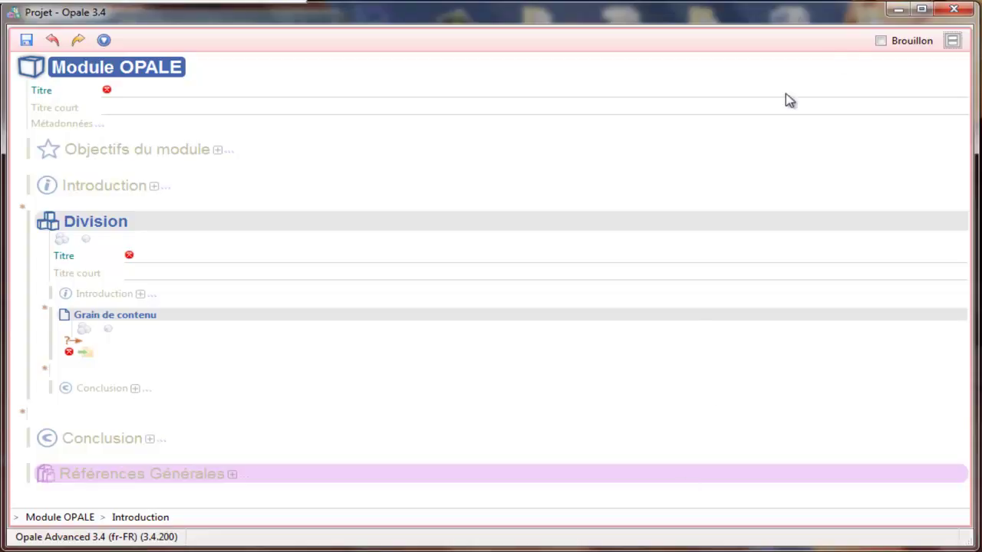
click(880, 43)
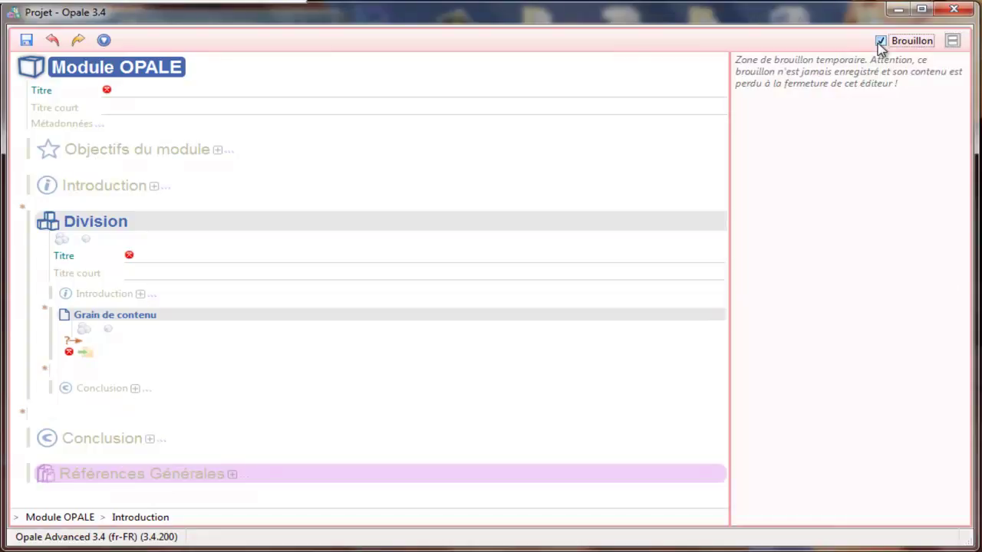
click(810, 79)
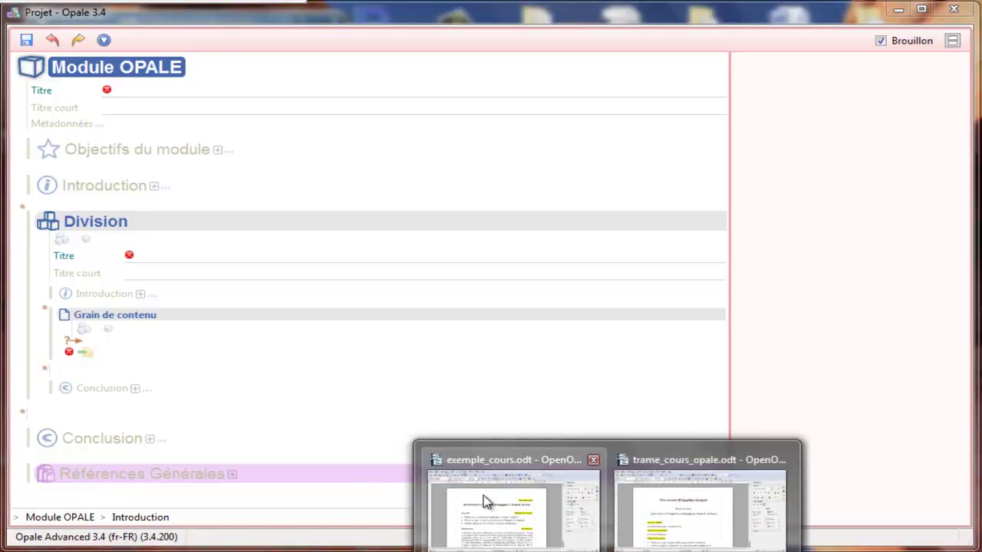
Step: Switch to exemple_cours.odt in OpenOffice Writer and examine its highlighted structure labels, from the module title through the divisions and content grains
click(485, 495)
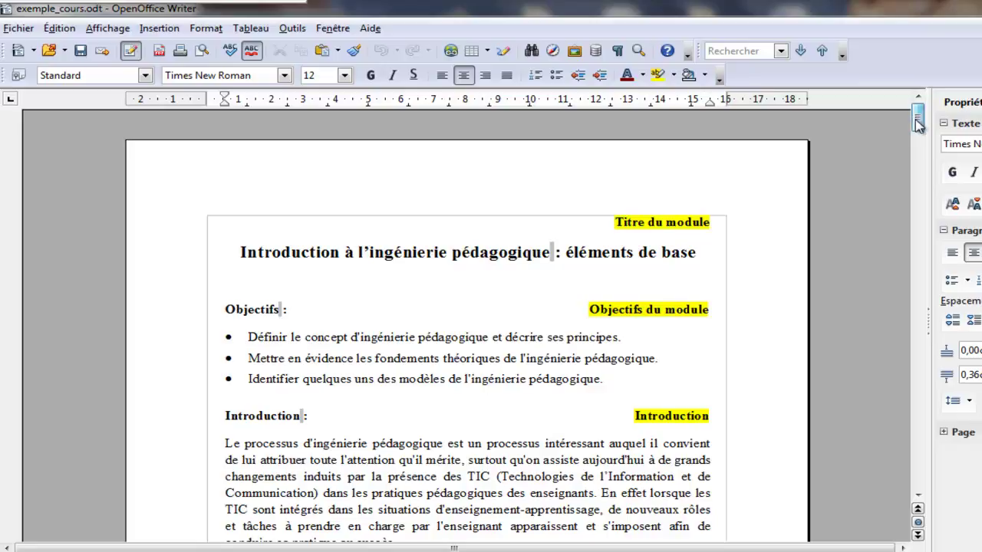
drag(918, 119, 918, 131)
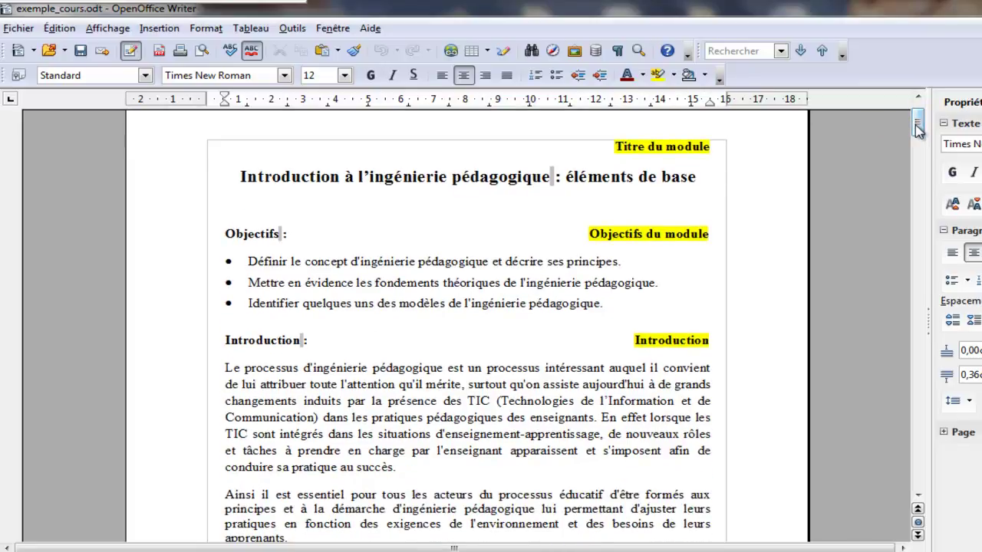
drag(918, 131, 918, 157)
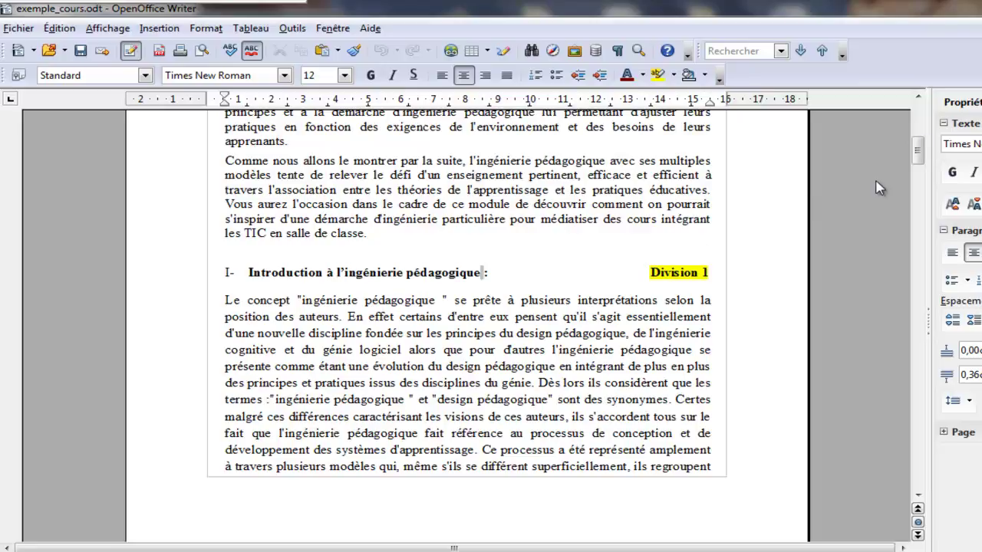
drag(919, 153, 919, 192)
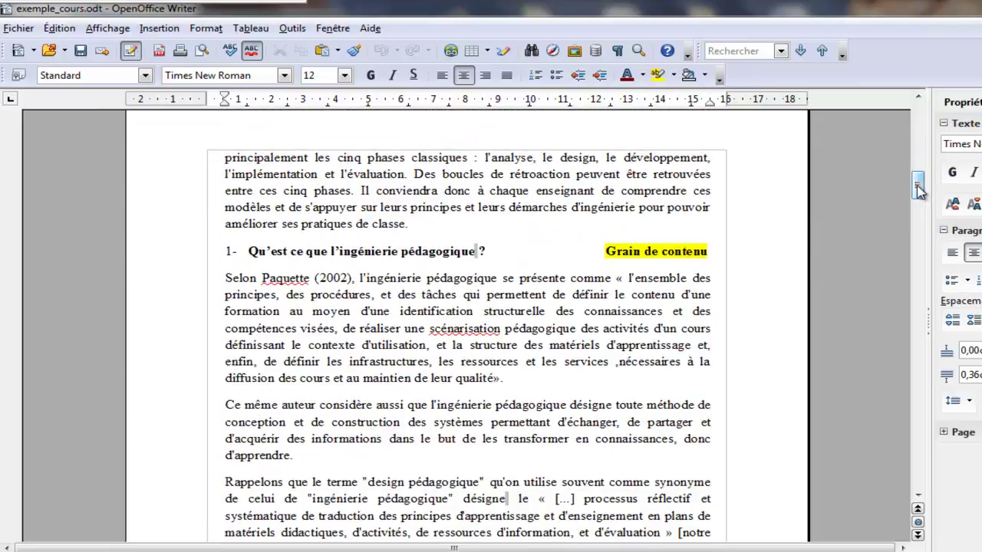
scroll(920, 192, down, 1)
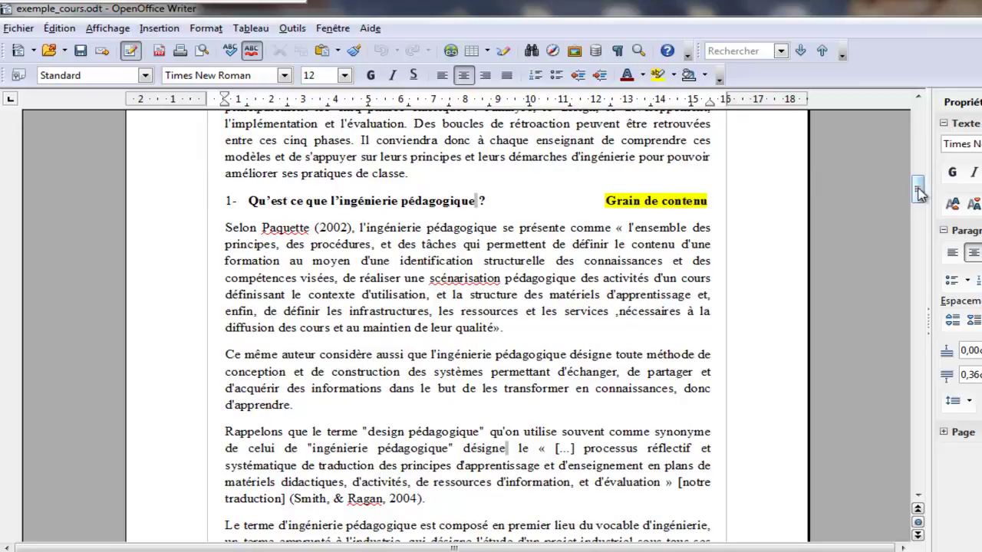
scroll(919, 196, down, 1)
drag(920, 196, 920, 260)
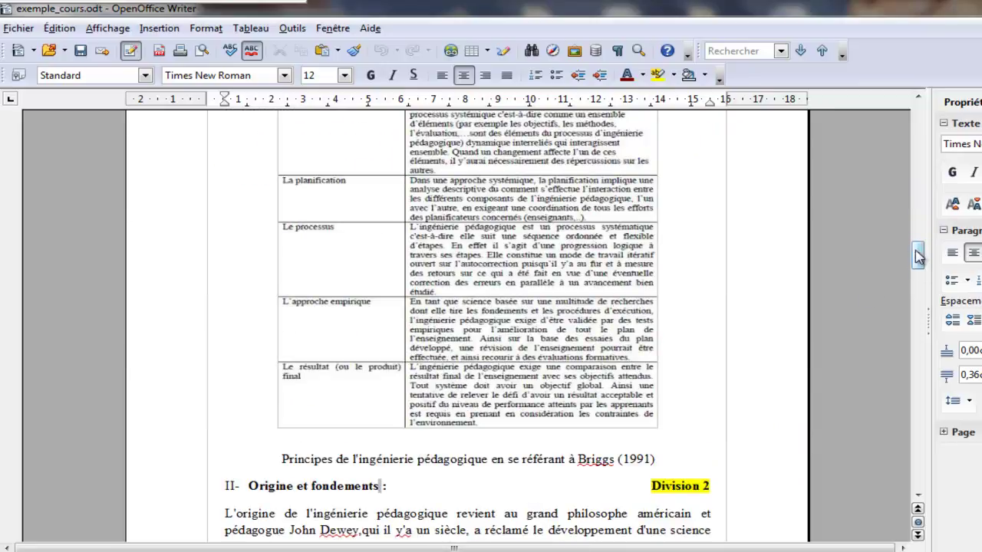
drag(919, 256, 919, 273)
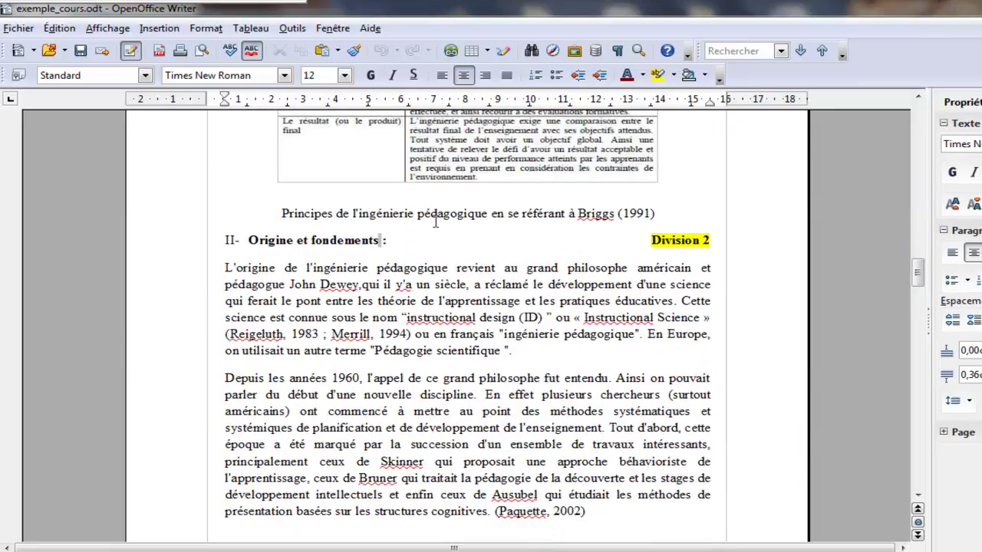
drag(919, 278, 920, 382)
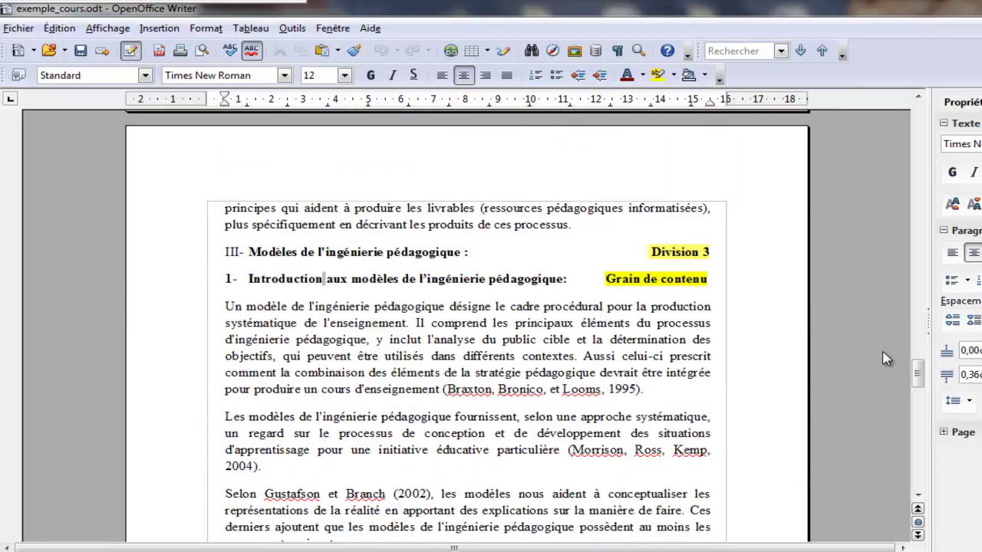
drag(919, 374, 920, 472)
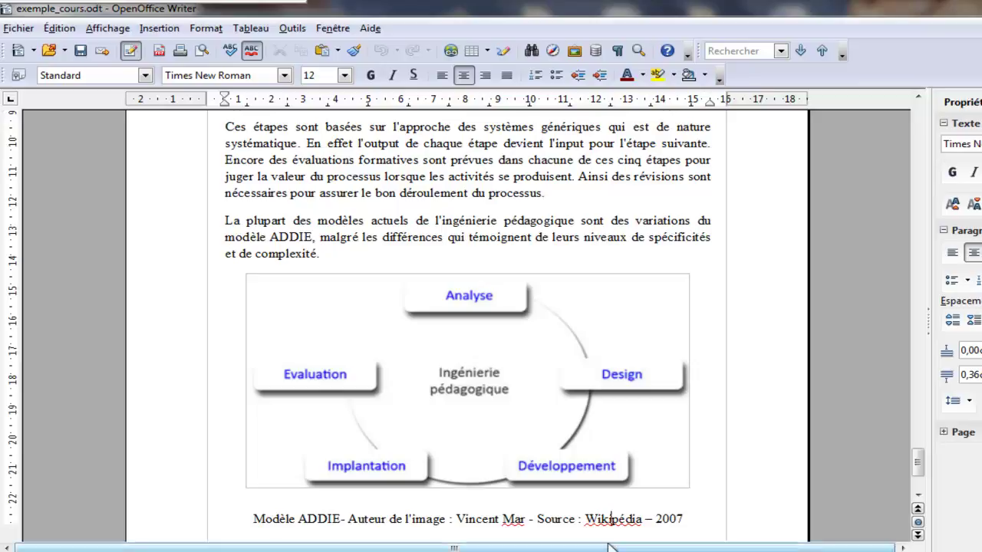
Step: Copy the text of trame_cours_opale.odt from "Titre du Module" through the first division's "Titre court" into Opale's Brouillon area
mouse_move(606, 550)
click(685, 527)
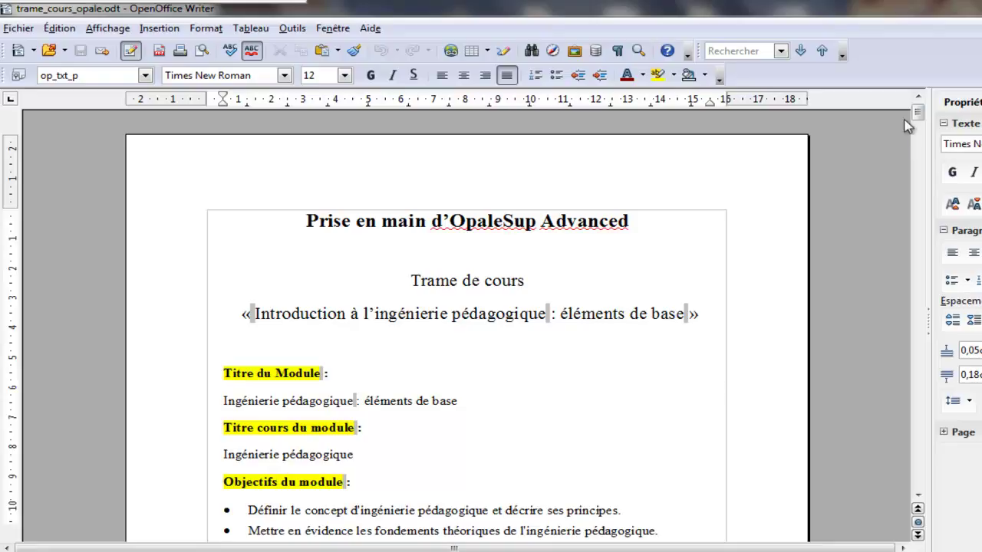
drag(918, 113, 918, 115)
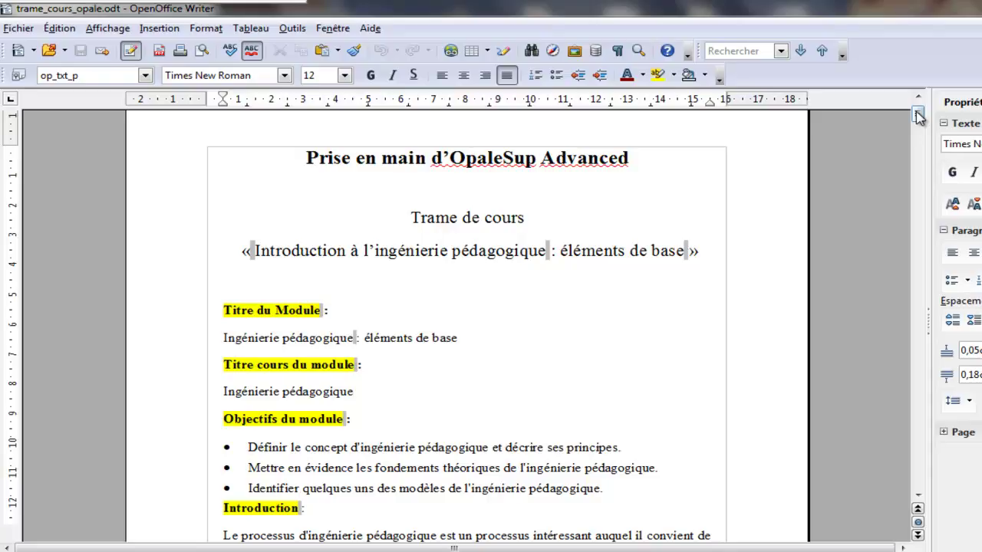
drag(918, 114, 919, 125)
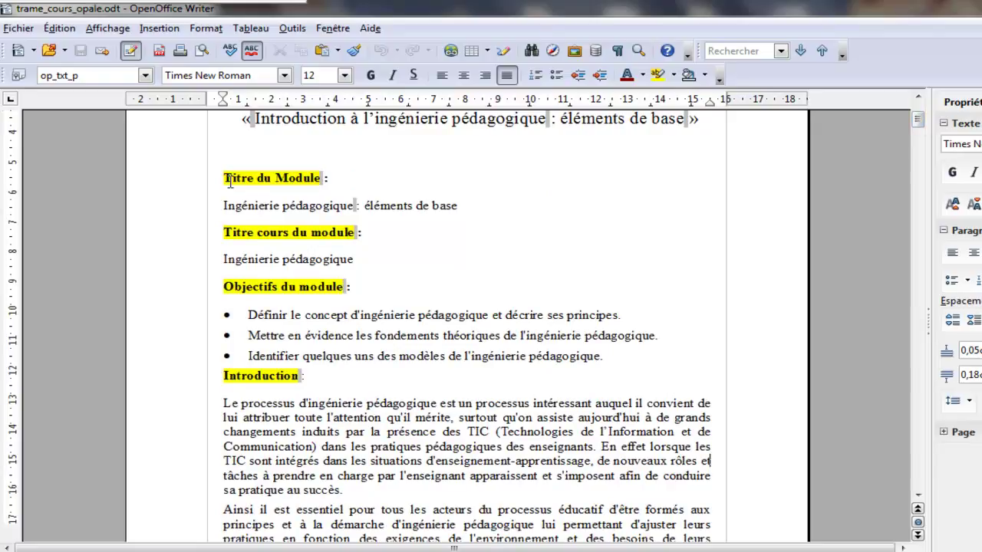
drag(223, 178, 479, 446)
key(ctrl+c)
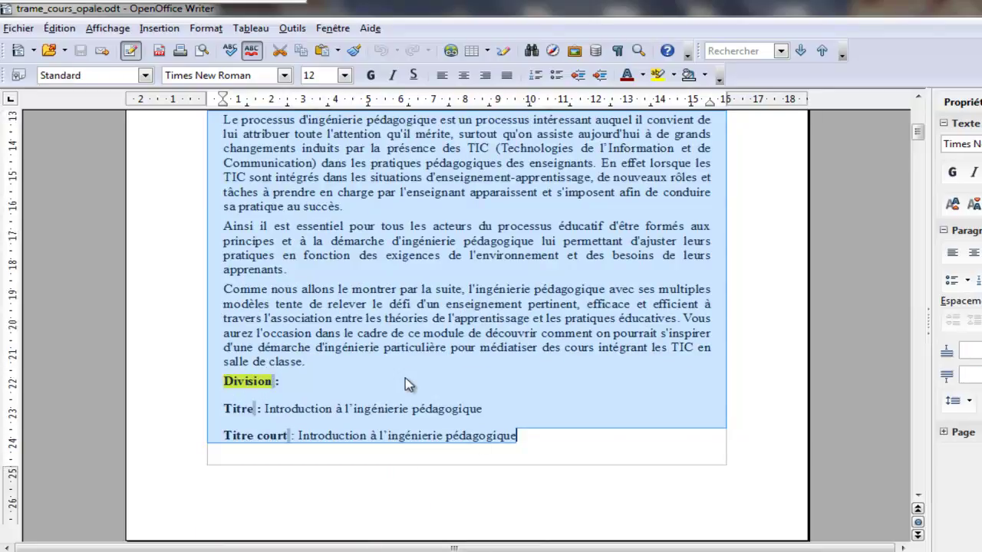
key(alt+Tab)
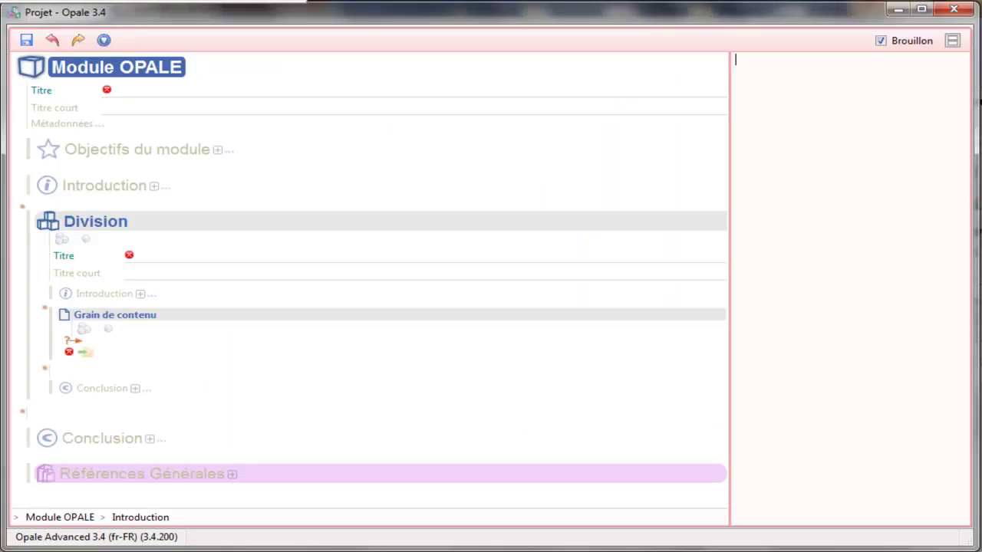
key(ctrl+v)
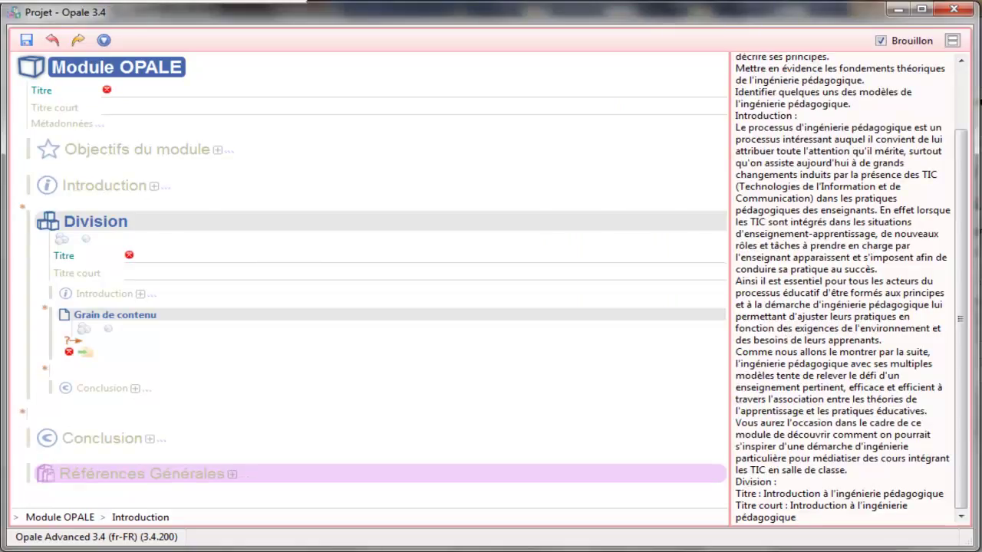
Step: Fill the module's Titre with "Ingénierie pédagogique : éléments de base", copied from the draft text
drag(962, 278, 967, 103)
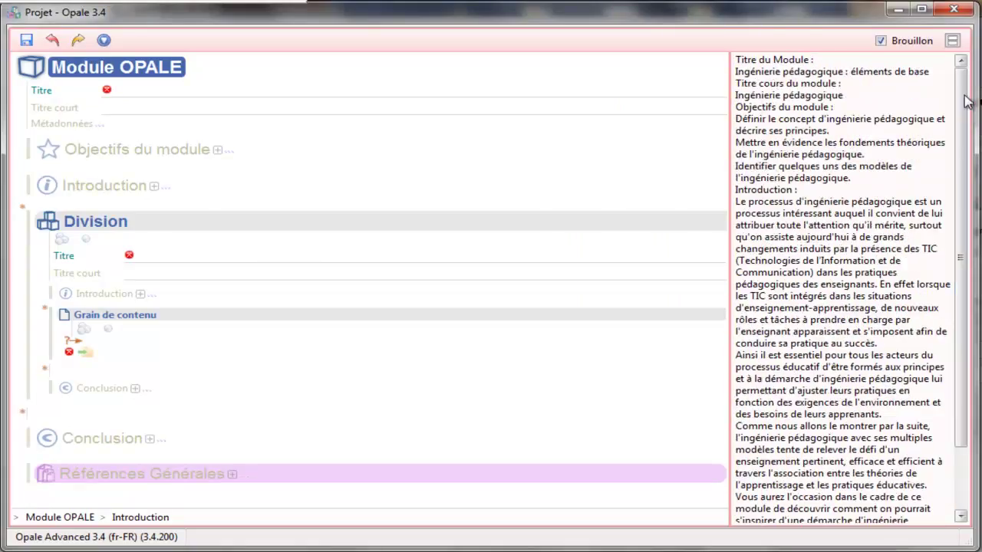
click(378, 89)
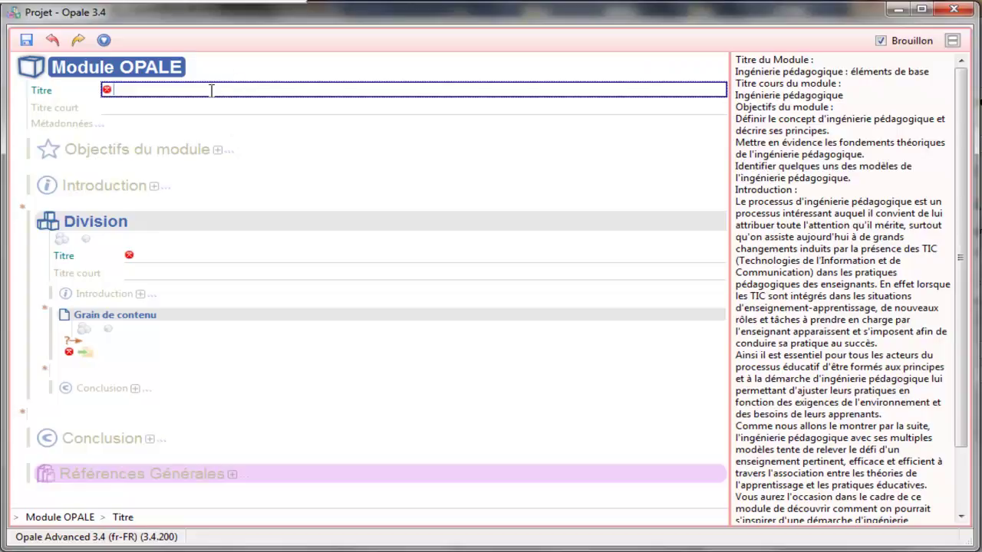
click(758, 73)
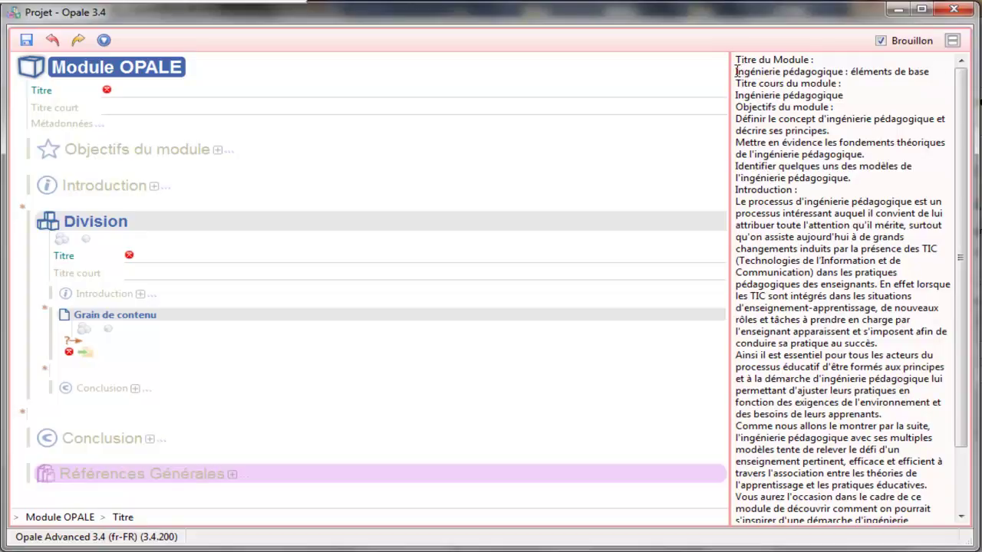
drag(737, 70, 933, 74)
key(ctrl+c)
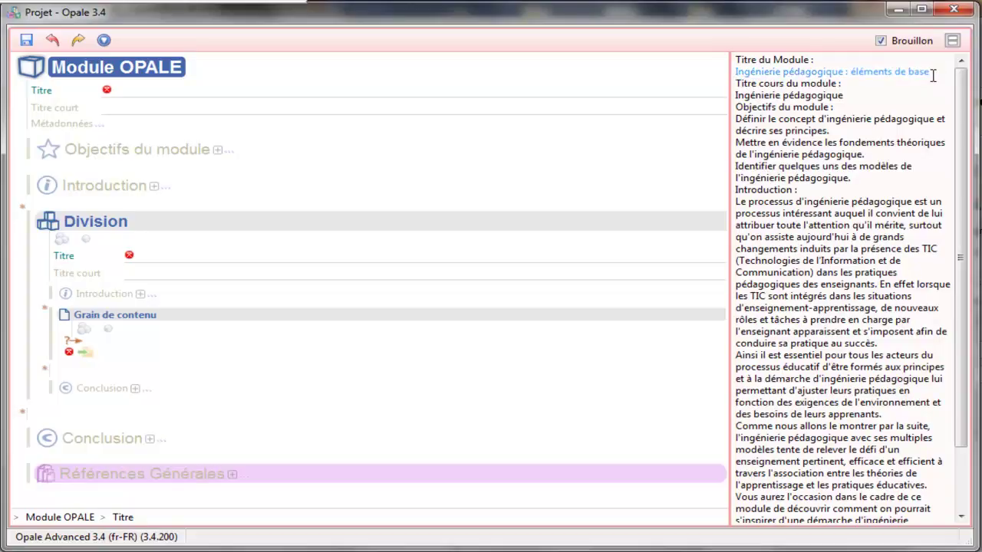
click(504, 93)
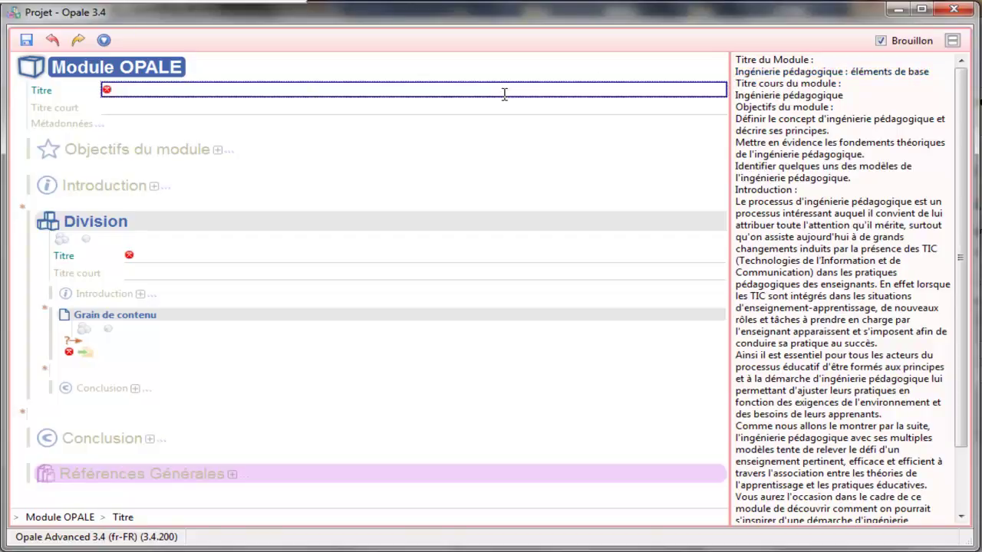
key(ctrl+v)
Step: Fill the module's Titre court with "Ingénierie pédagogique", copied from the draft text
click(577, 107)
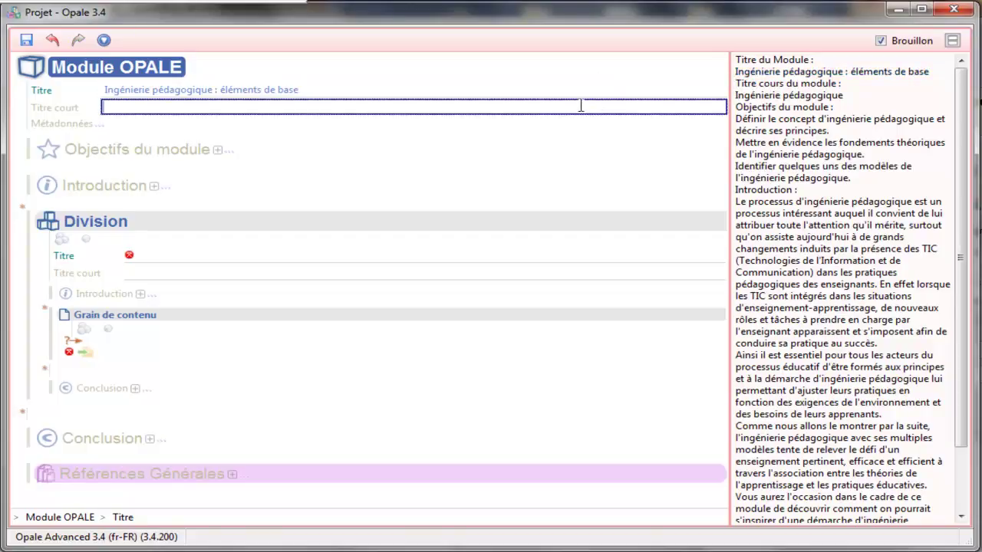
drag(737, 95, 847, 95)
key(ctrl+c)
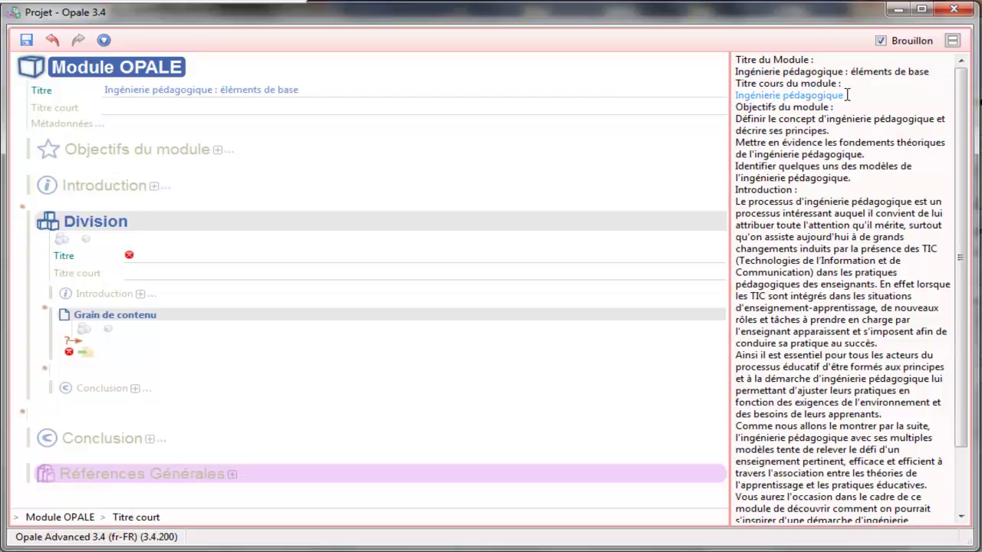
click(576, 107)
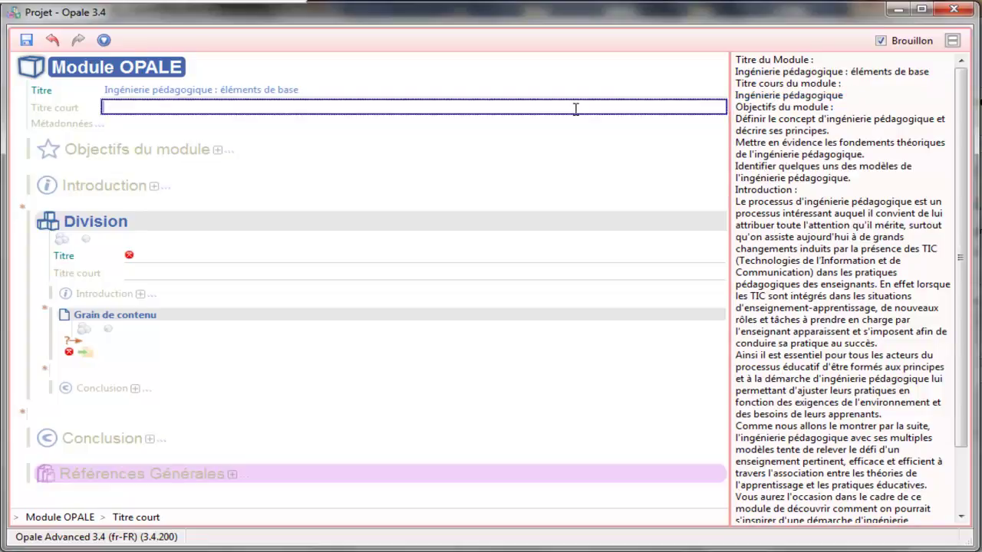
key(ctrl+v)
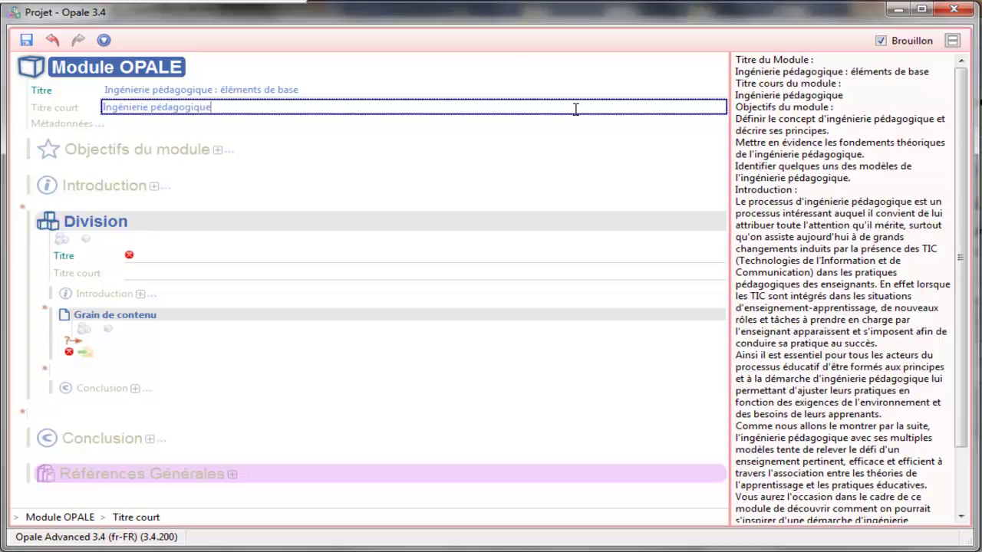
Step: Expand Objectifs du module and copy the three objectives, from "Définir le concept" to "Identifier quelques uns des modèles", into it from the draft
click(217, 153)
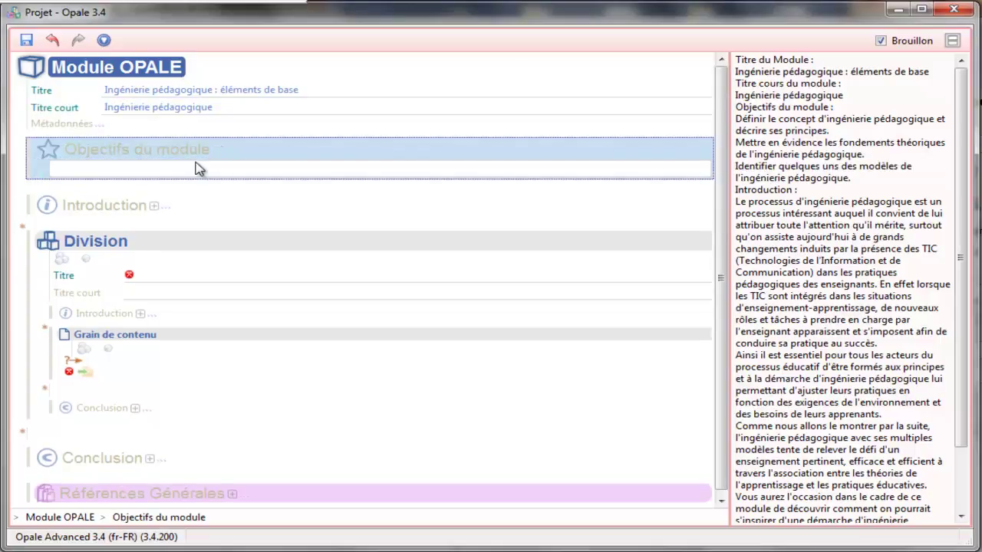
click(197, 167)
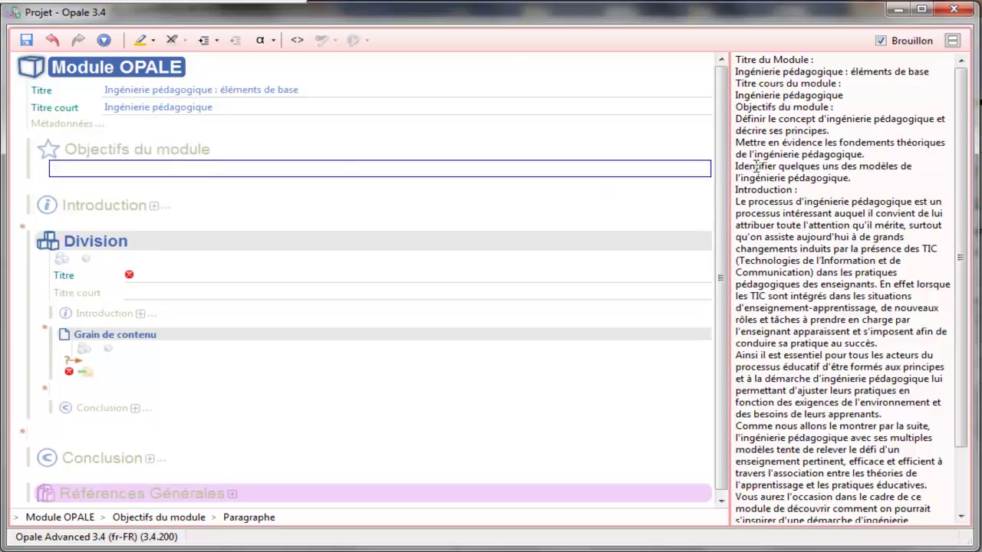
drag(737, 120, 870, 175)
key(ctrl+c)
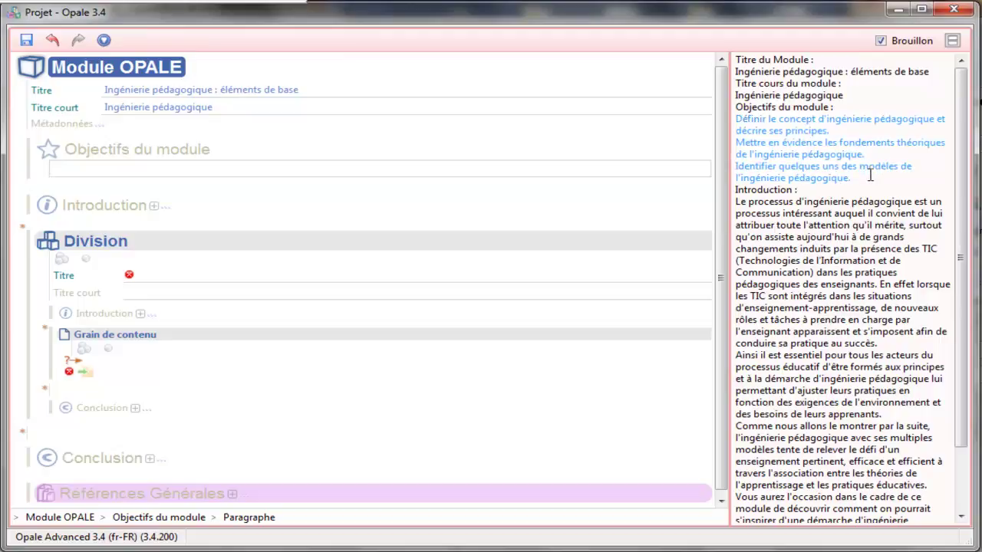
click(514, 176)
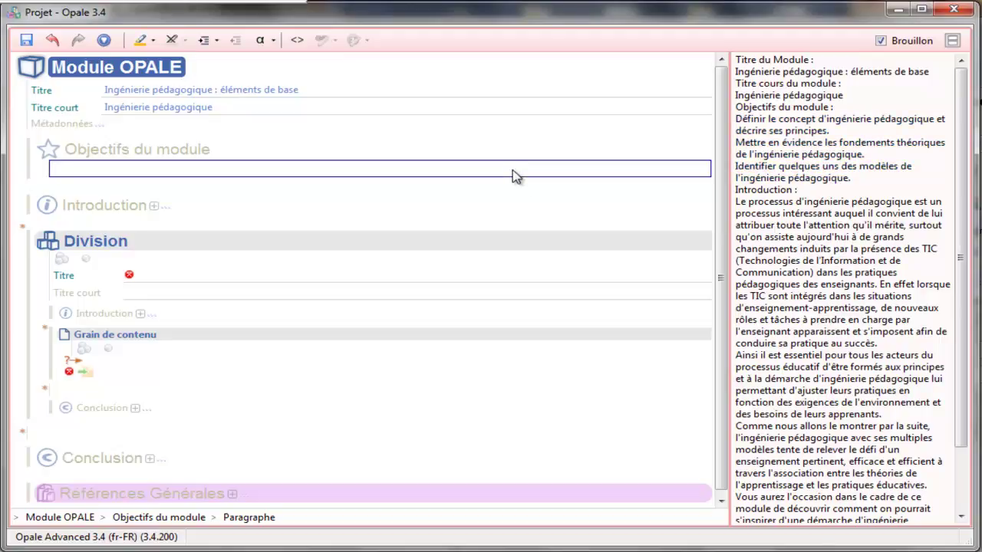
key(ctrl+v)
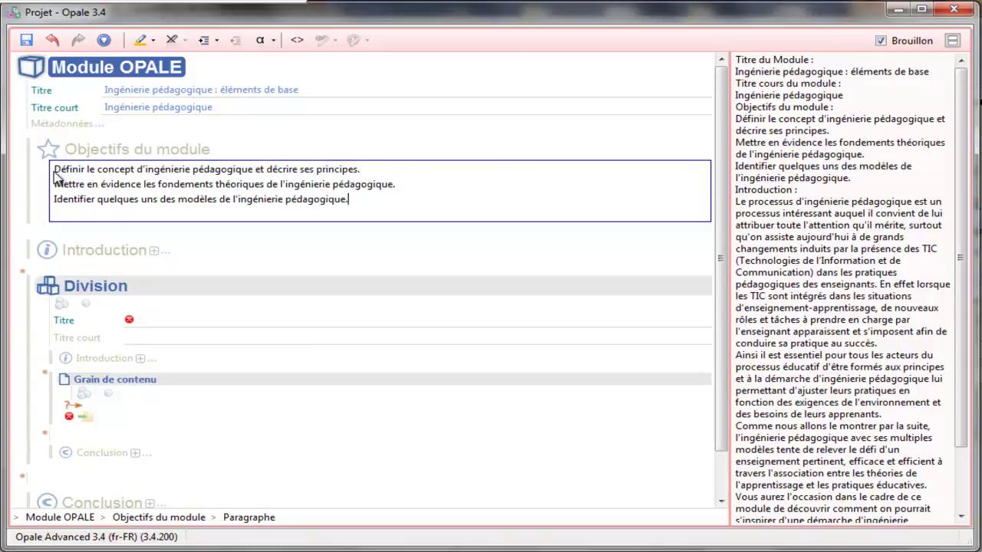
Step: Format the three objectives under Objectifs du module as a bulleted list
drag(54, 165, 349, 217)
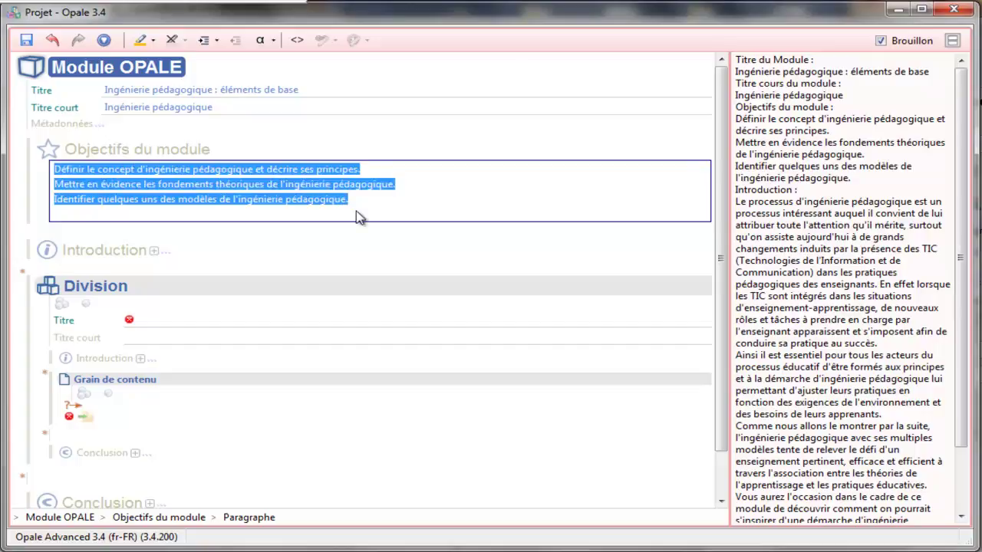
click(215, 46)
click(230, 61)
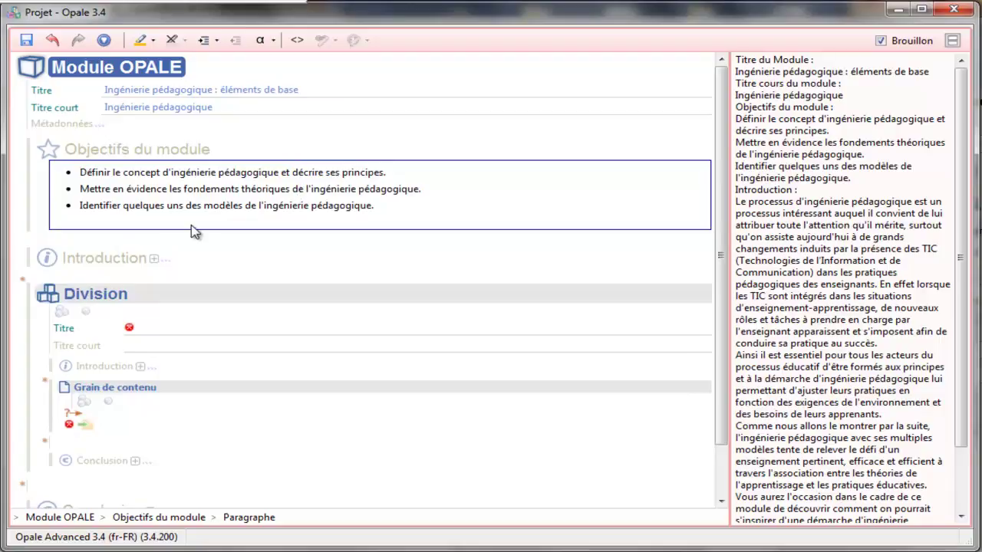
Step: Expand the module's Introduction and copy the draft's introduction paragraphs, from "Le processus d'ingénierie pédagogique" to "en salle de classe", into its text block
click(157, 265)
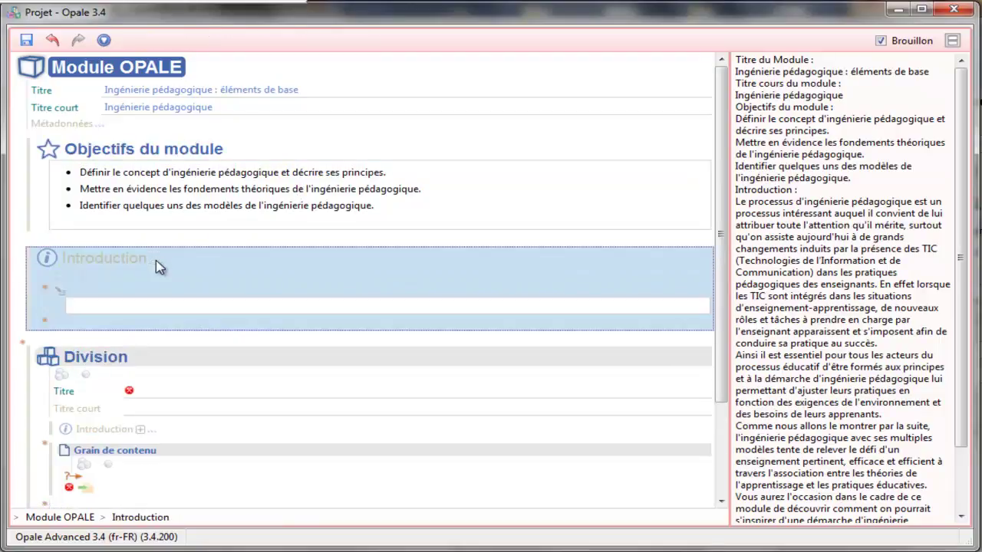
click(157, 305)
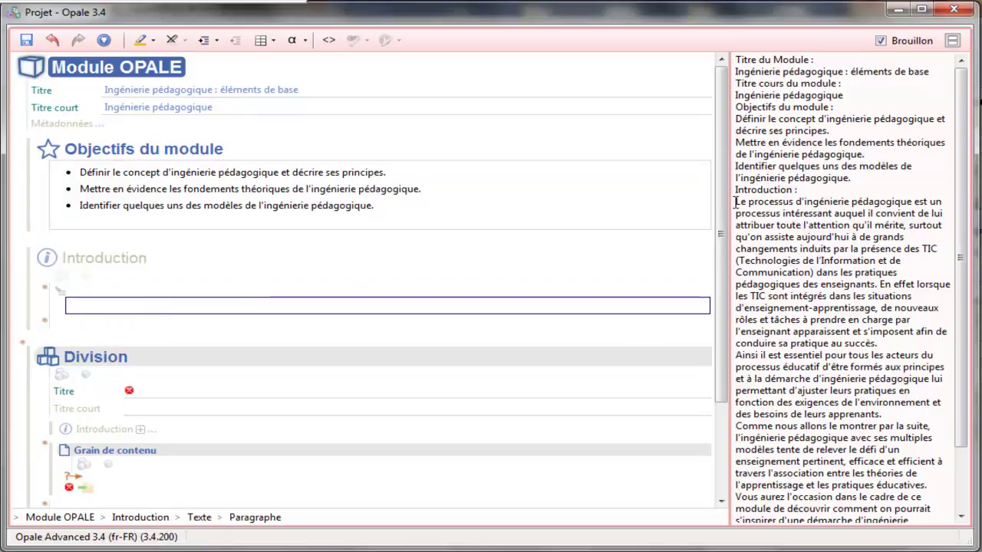
click(832, 325)
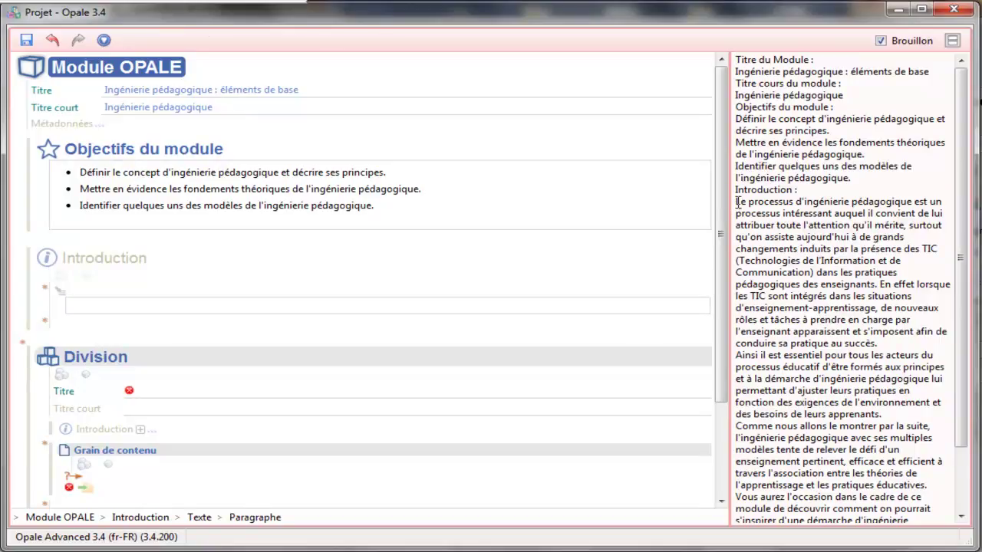
drag(736, 202, 860, 475)
key(ctrl+c)
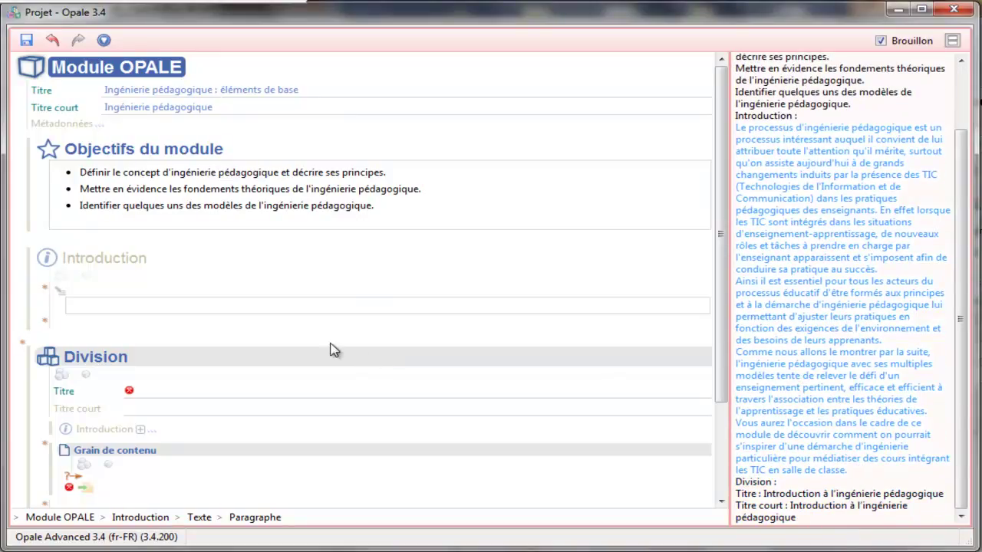
click(329, 307)
key(ctrl+v)
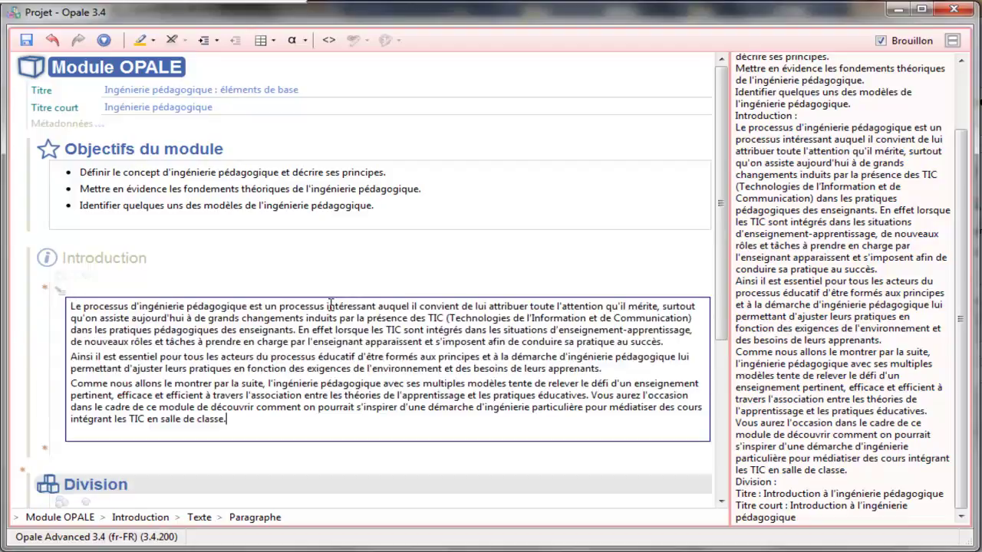
Step: Fill the Division's Titre and Titre court with "Introduction à l'ingénierie pédagogique", copied from the draft text
drag(721, 326, 723, 361)
click(963, 424)
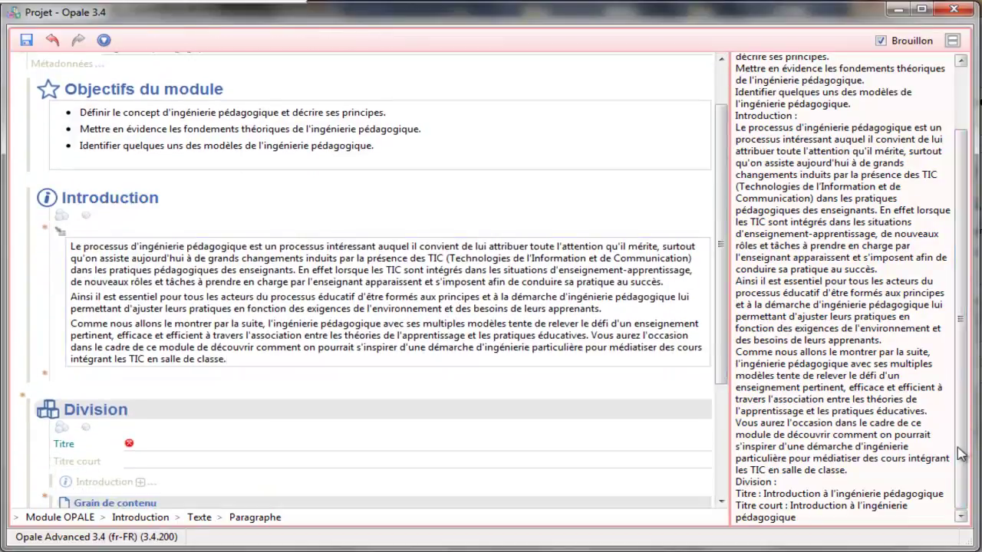
drag(764, 493, 949, 493)
key(ctrl+c)
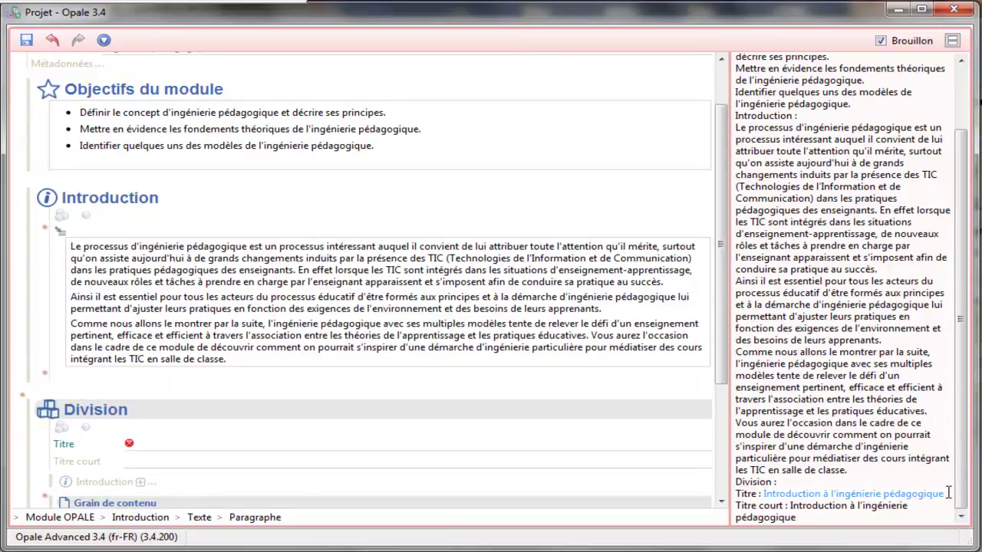
click(377, 444)
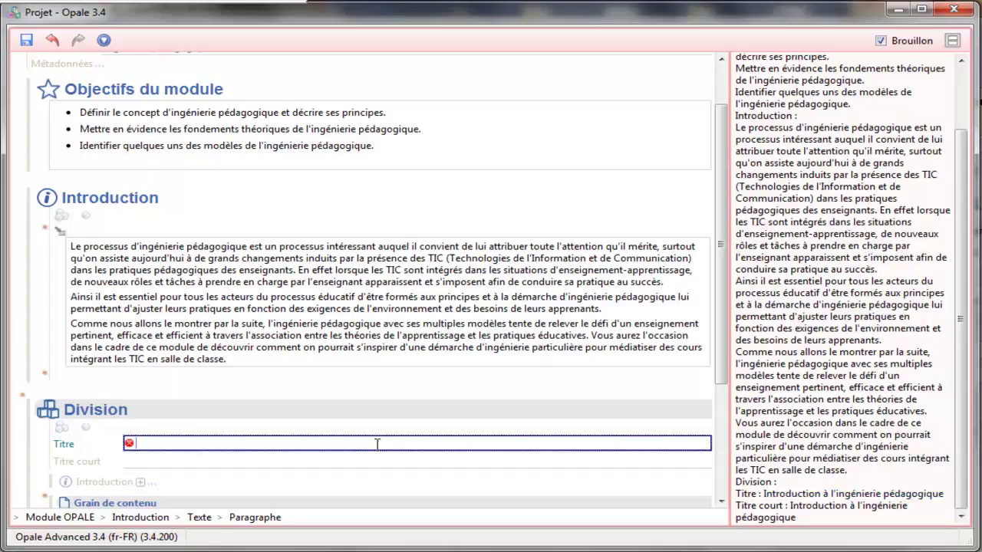
key(ctrl+v)
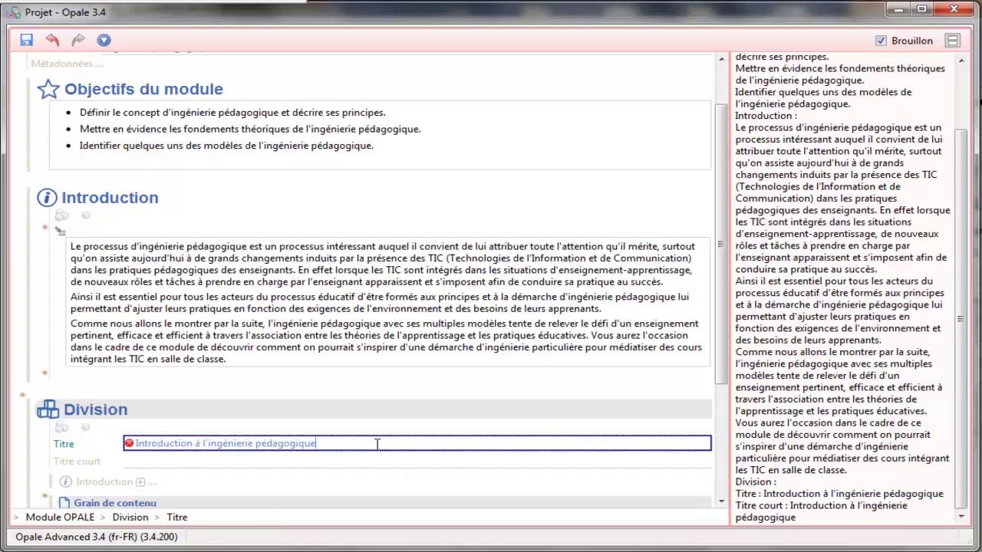
click(330, 459)
key(ctrl+v)
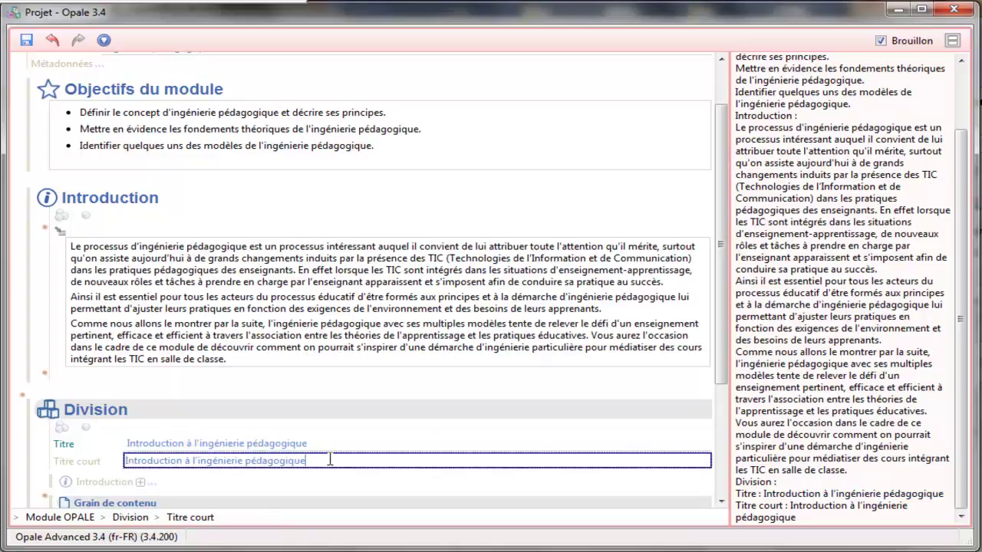
Step: Save the module and restore the maximized editor to its normal size within the workspace
drag(722, 379, 727, 274)
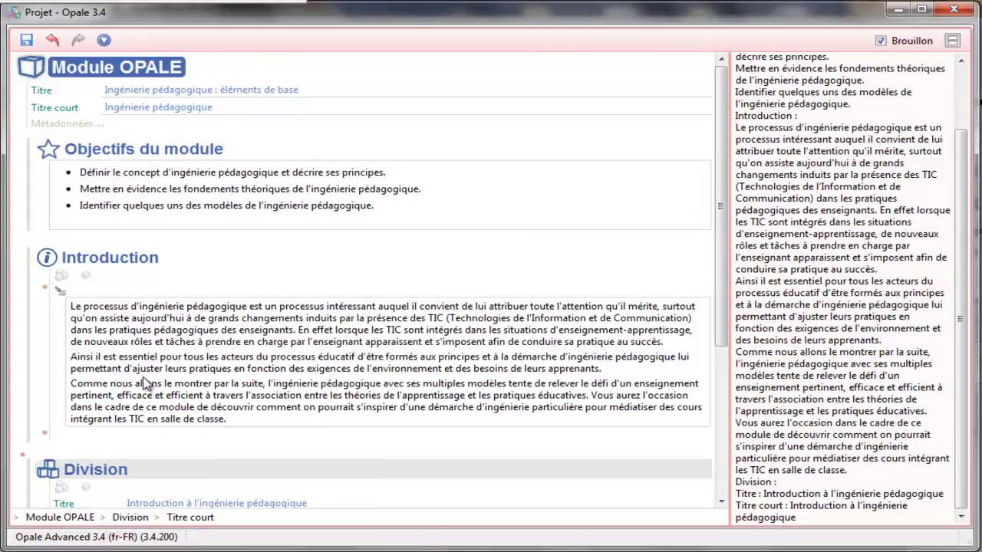
click(27, 42)
click(952, 40)
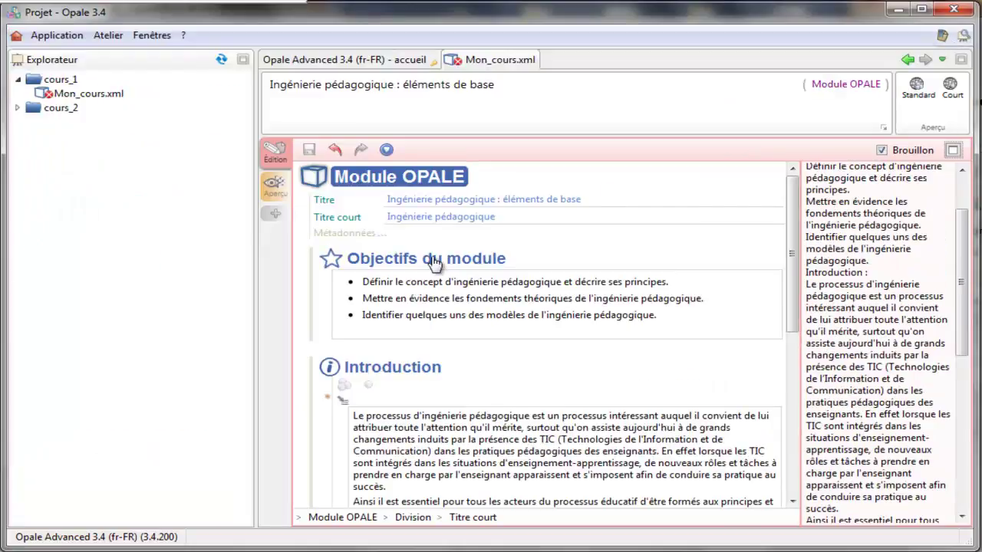
Step: Preview the module's standard web version and go through its Objectifs, Introduction and "Introduction à l'ingénierie pédagogique" pages
click(275, 192)
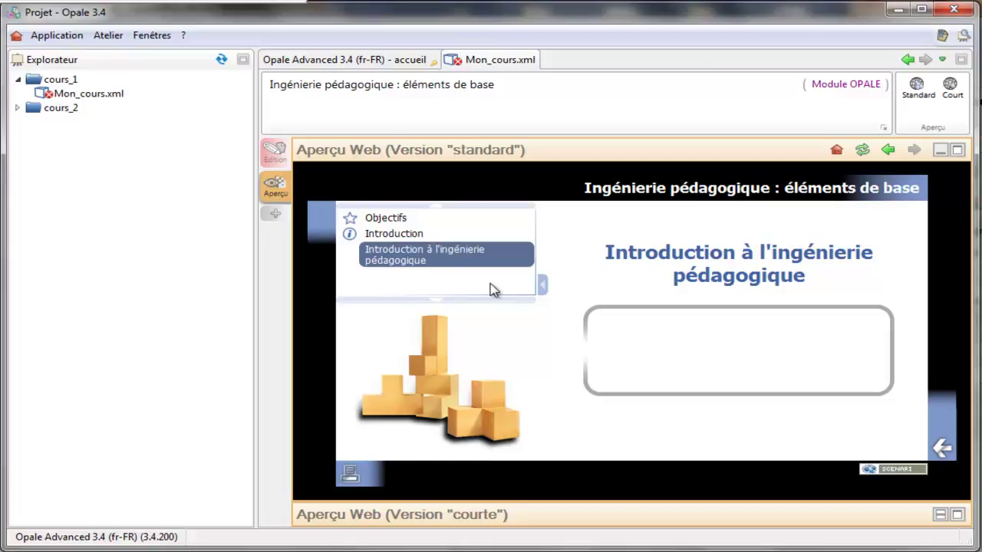
click(399, 220)
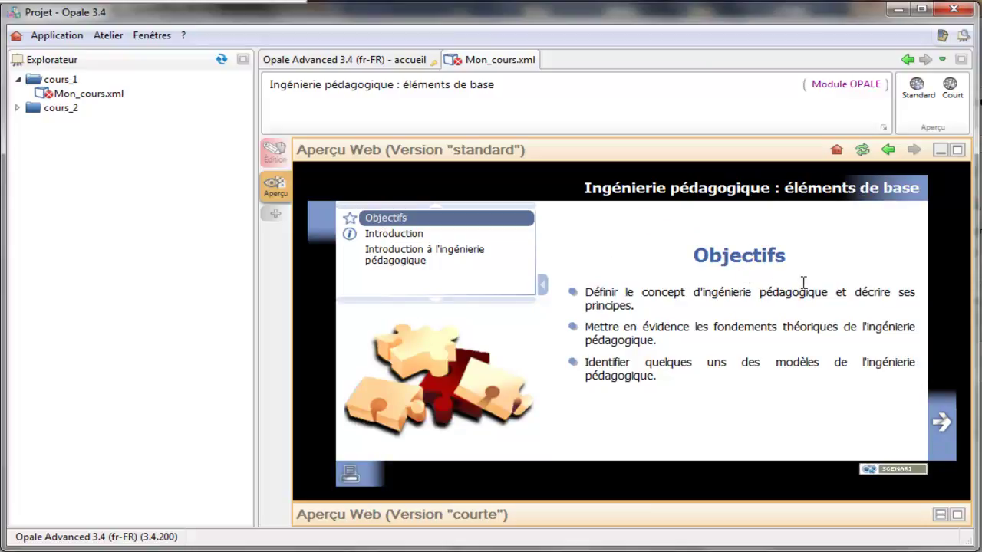
click(942, 430)
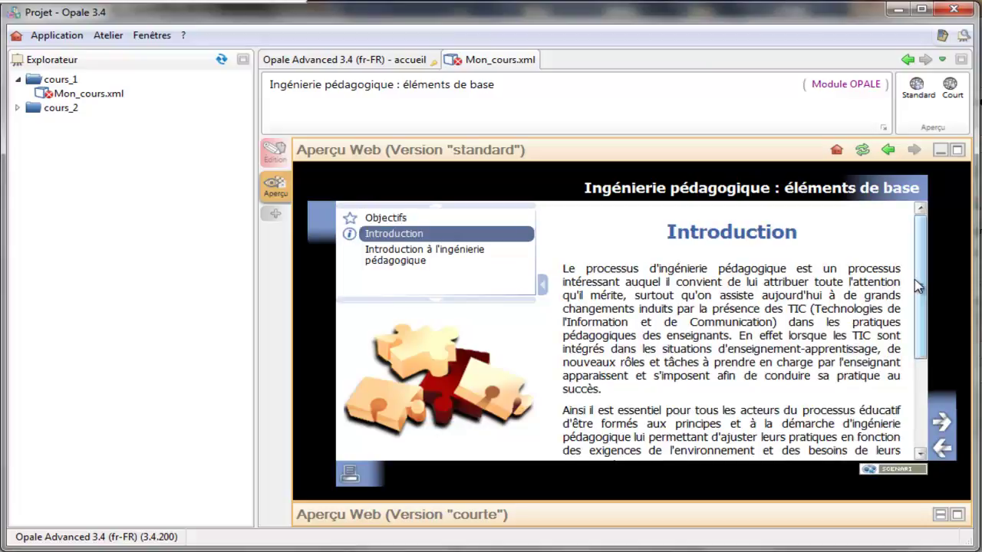
scroll(918, 286, down, 5)
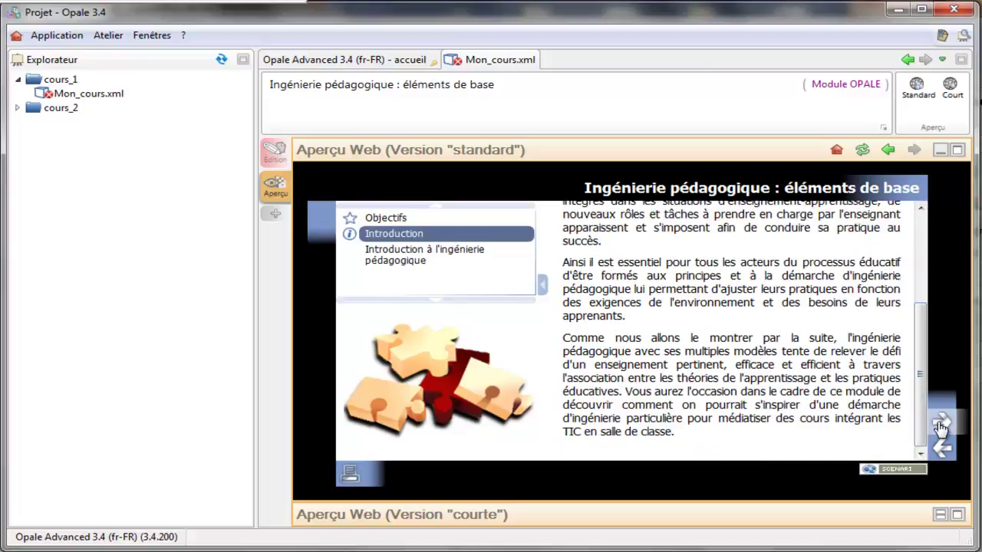
click(939, 428)
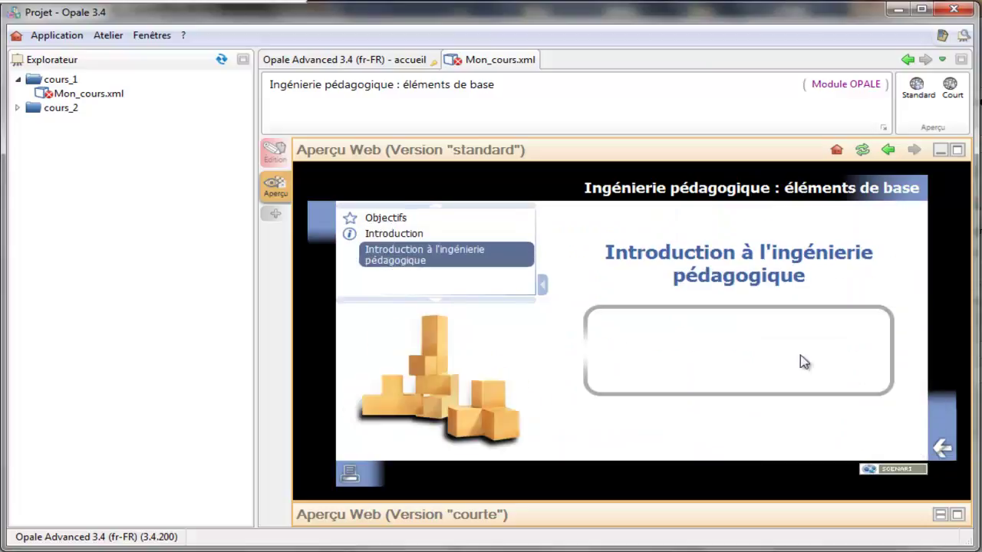